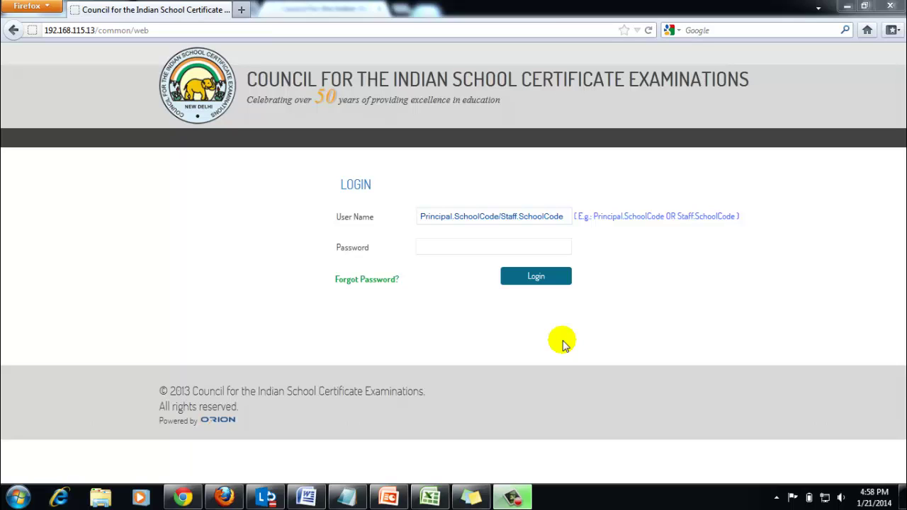
Log in as Staff.WB045 with the account password and let the browser remember the password.
click(499, 221)
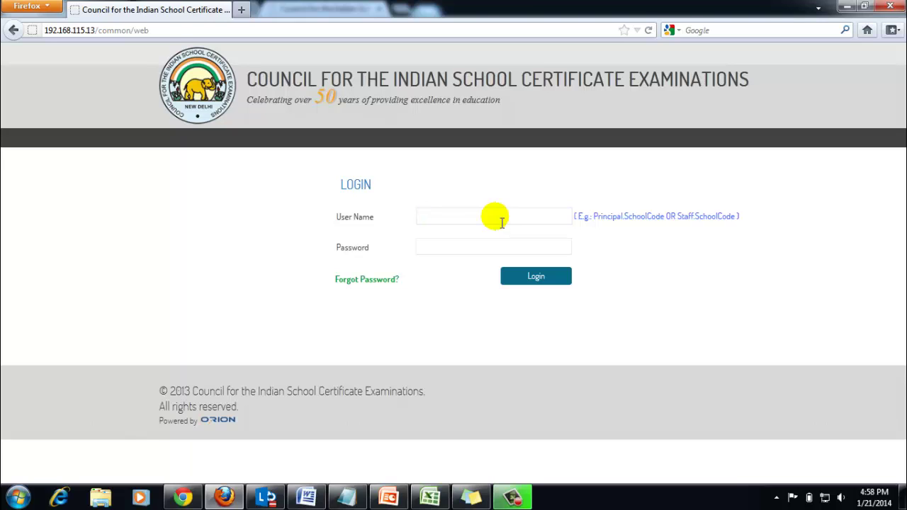
text(Staff.WB045)
key(Tab)
text(********)
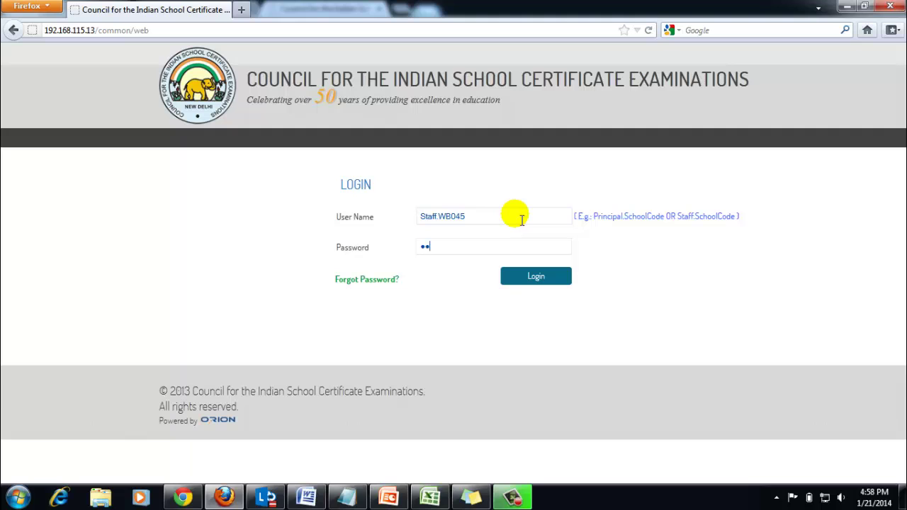
text(*)
key(Return)
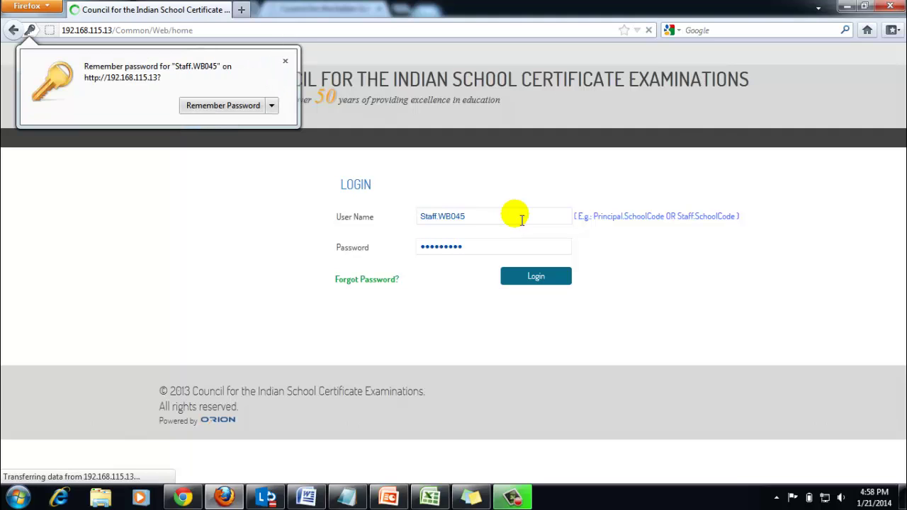
click(231, 106)
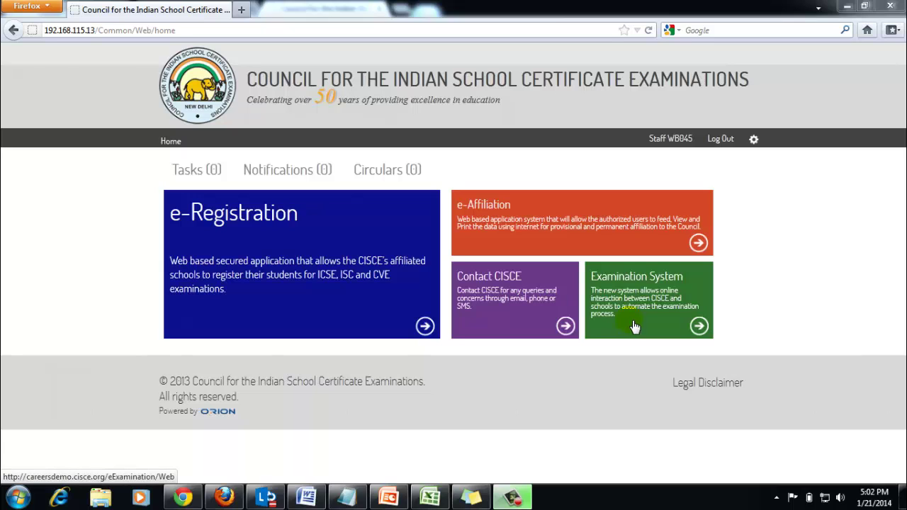
Open the Examination System and go to the Internal Assessment Marks list for ICSE.
click(634, 327)
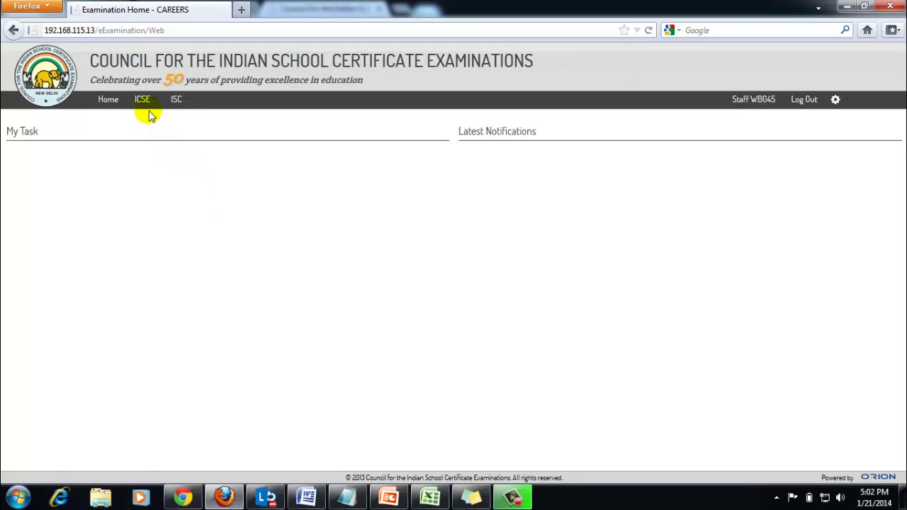
mouse_move(151, 111)
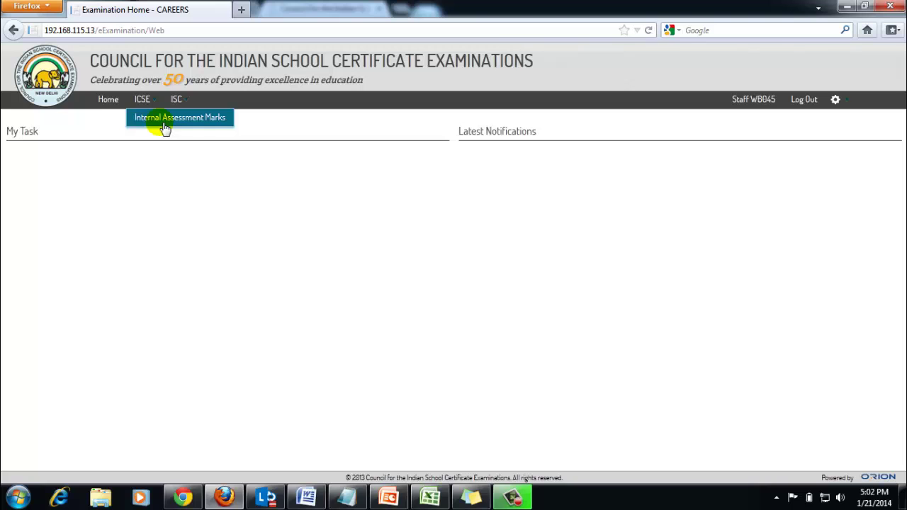
click(164, 121)
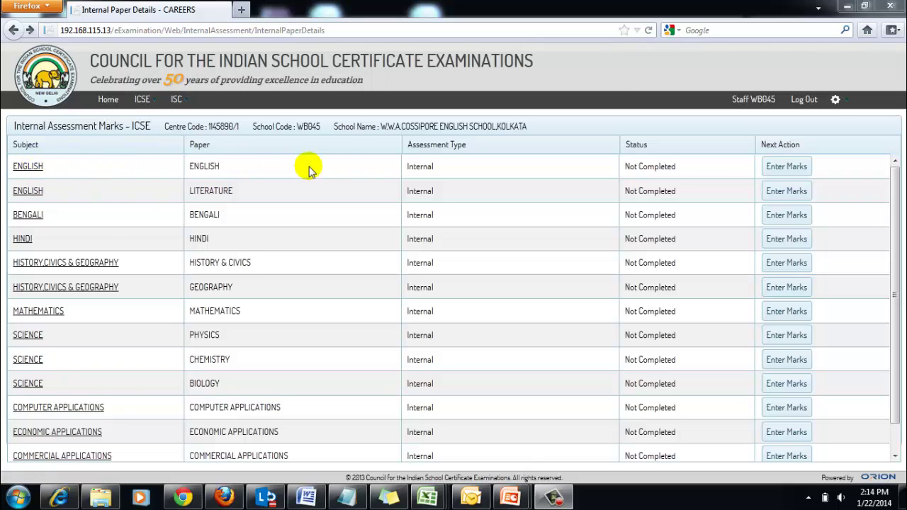
Open mark entry for the ENGLISH paper of the ENGLISH subject and show 20 items per page.
click(791, 175)
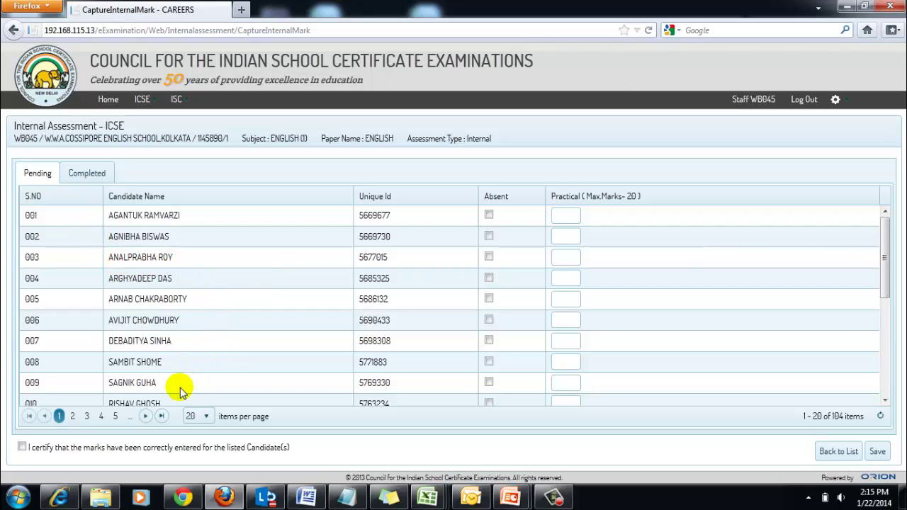
click(207, 416)
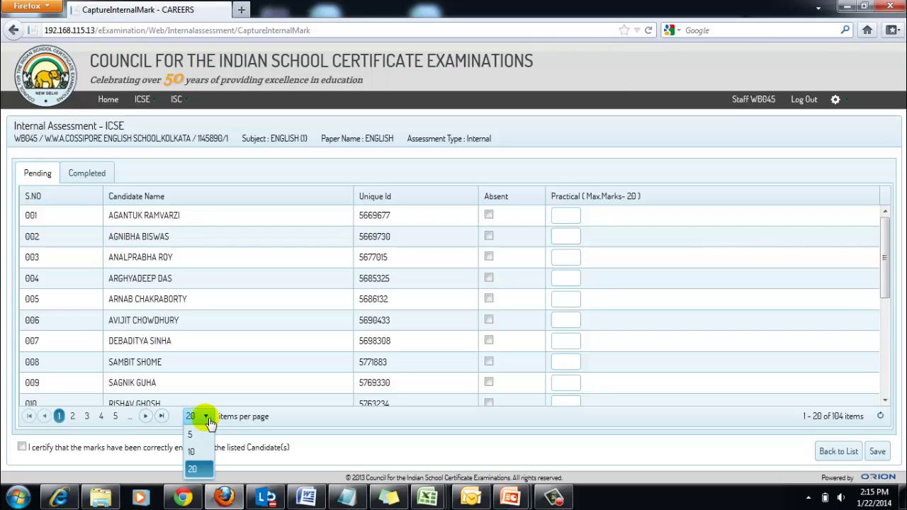
click(205, 471)
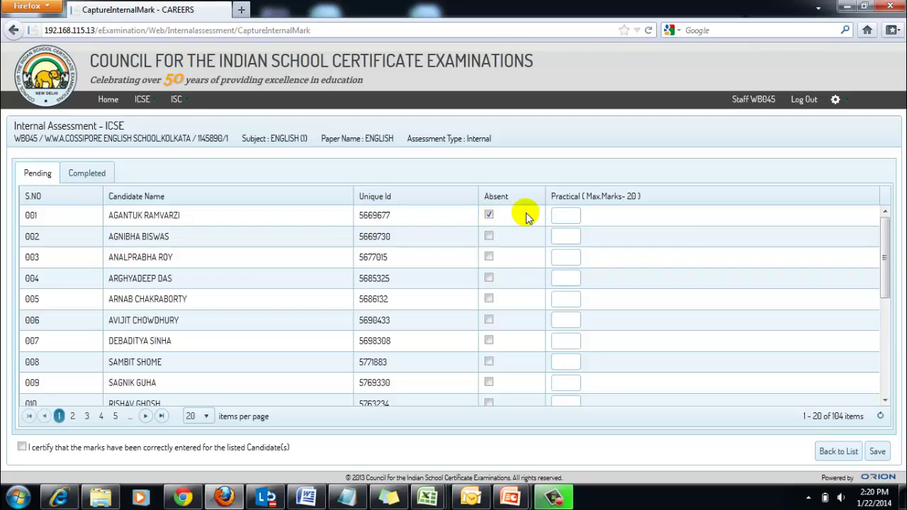
Enter a practical mark of 15 for candidate 002, then mark that candidate absent and accept removal of the mark.
click(561, 239)
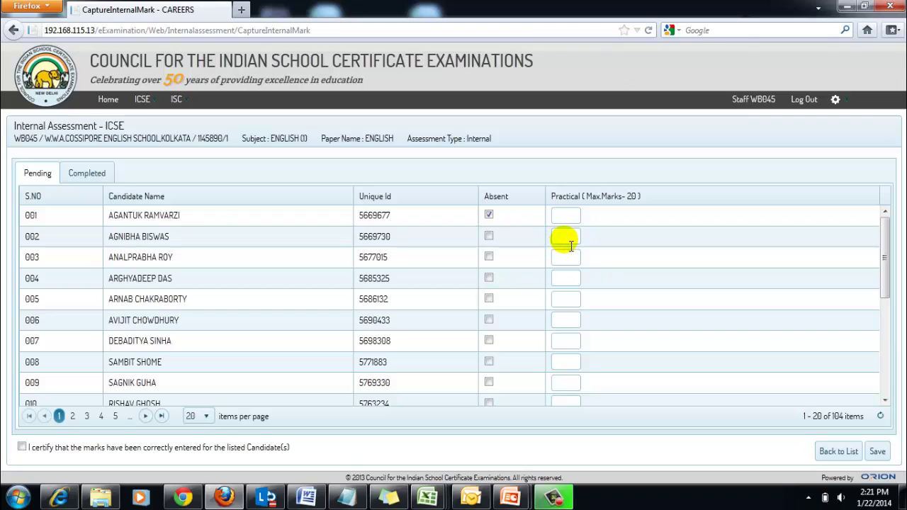
text(15)
click(488, 237)
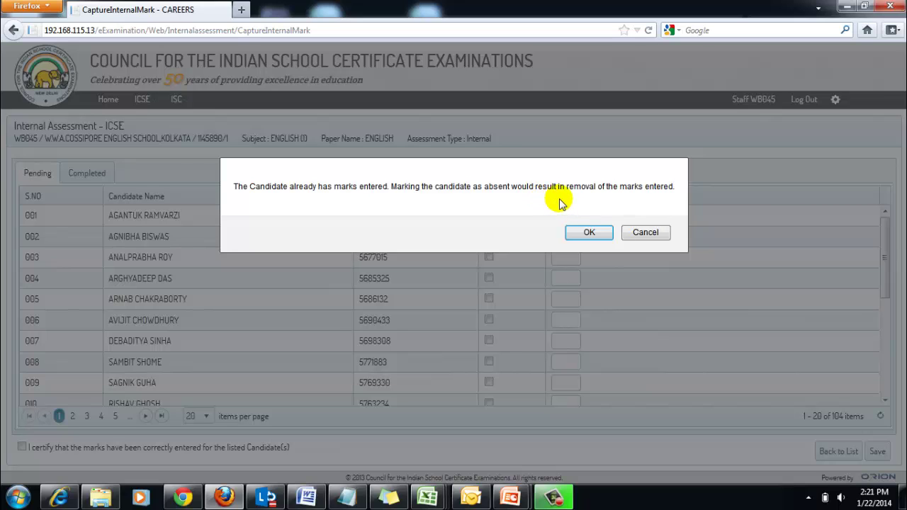
click(580, 233)
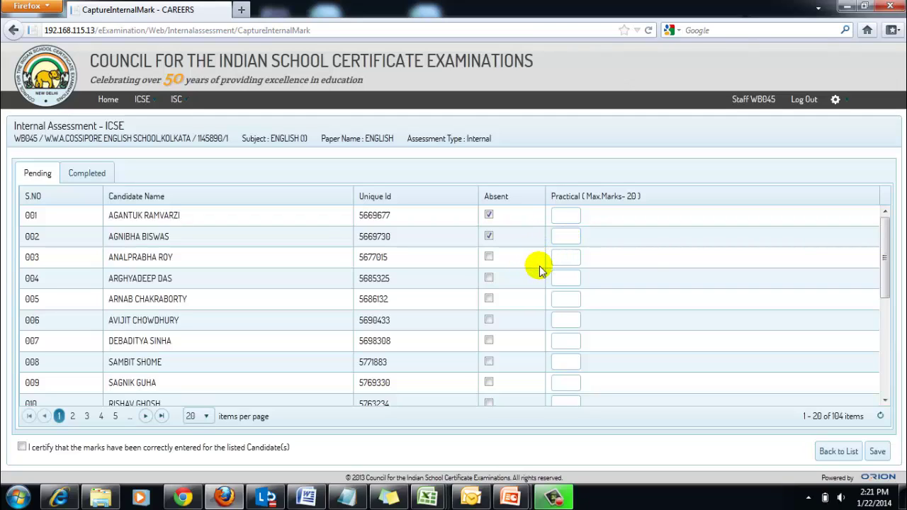
Try to enter a practical mark of 25 for candidate 003, above the maximum of 20.
click(565, 261)
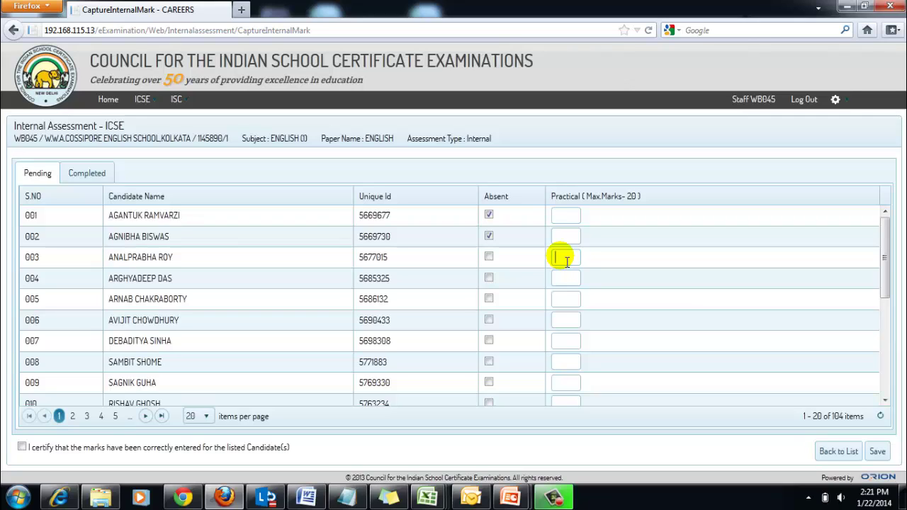
text(25)
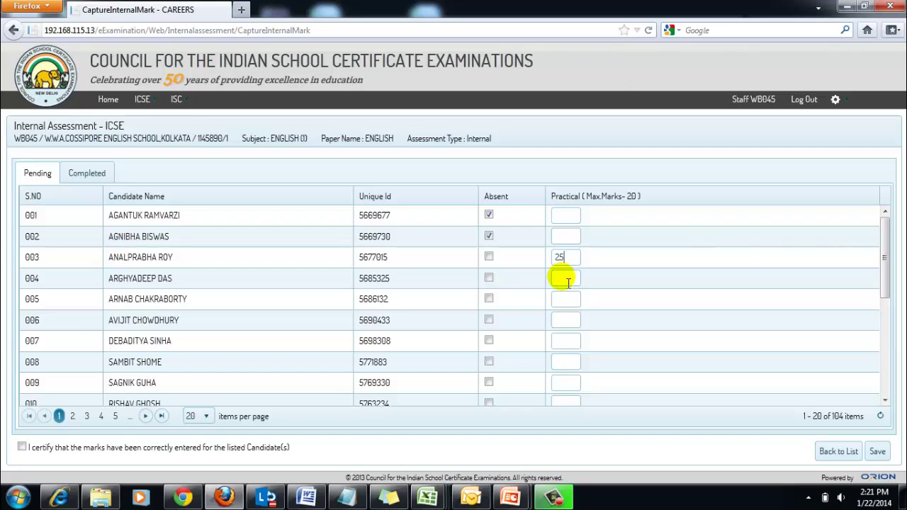
click(565, 279)
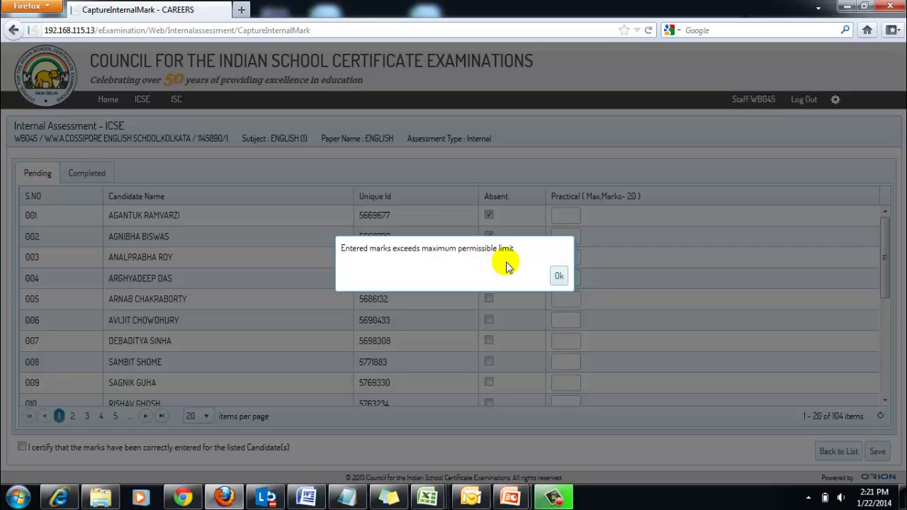
click(559, 276)
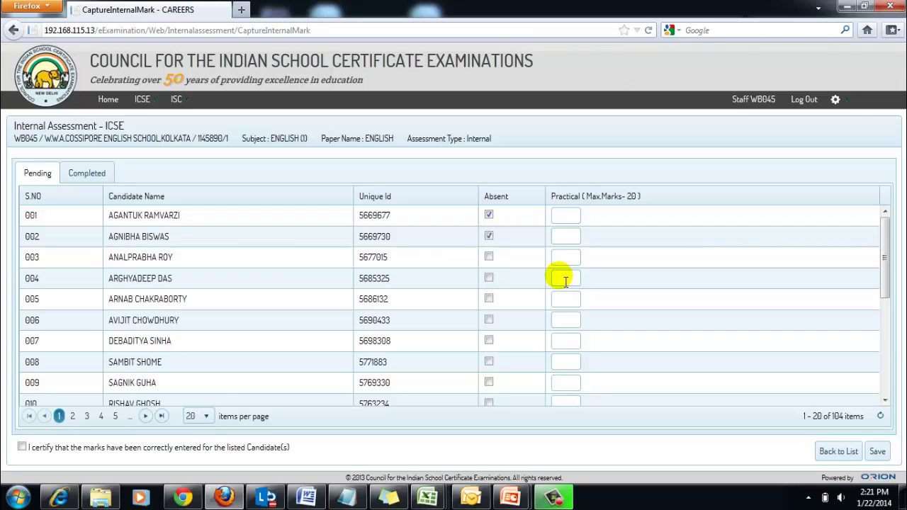
Try to enter the letter A as the practical mark for candidate 004.
text(A)
click(568, 305)
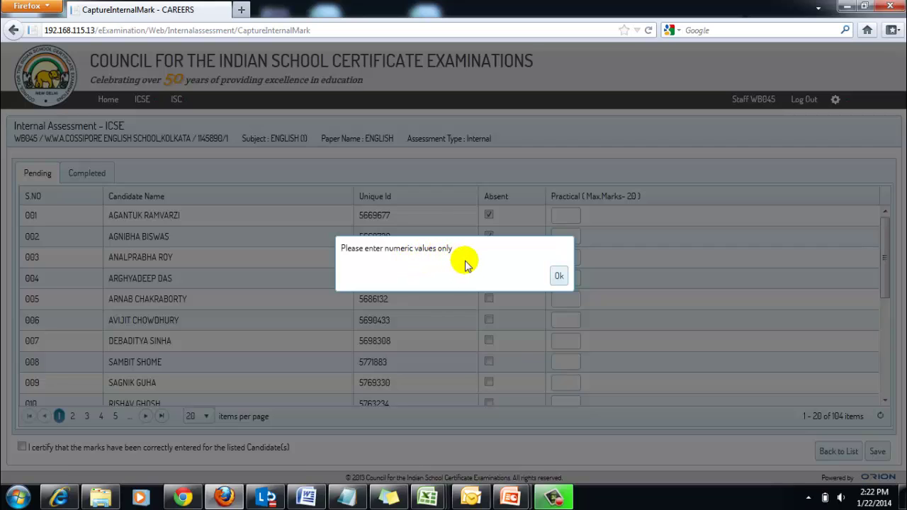
click(560, 277)
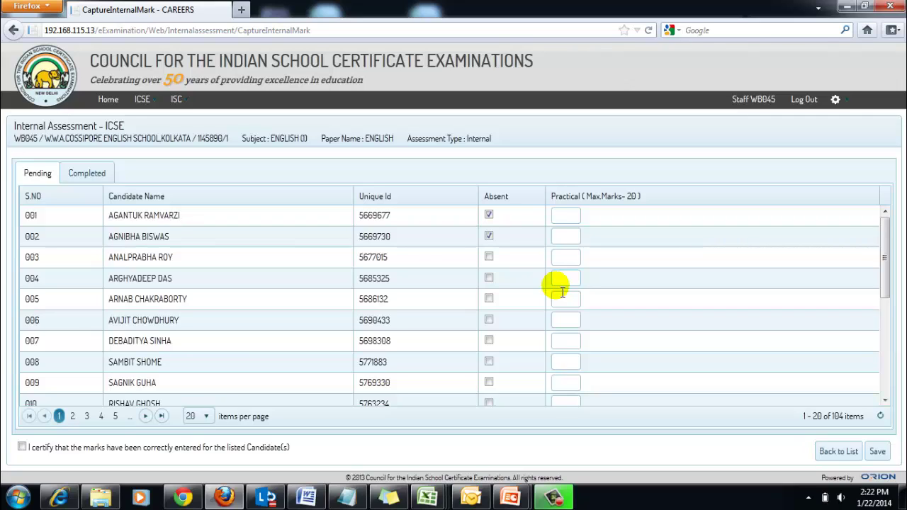
Enter a practical mark of 0 for candidate 005 and acknowledge the zero mark.
click(560, 294)
text(0)
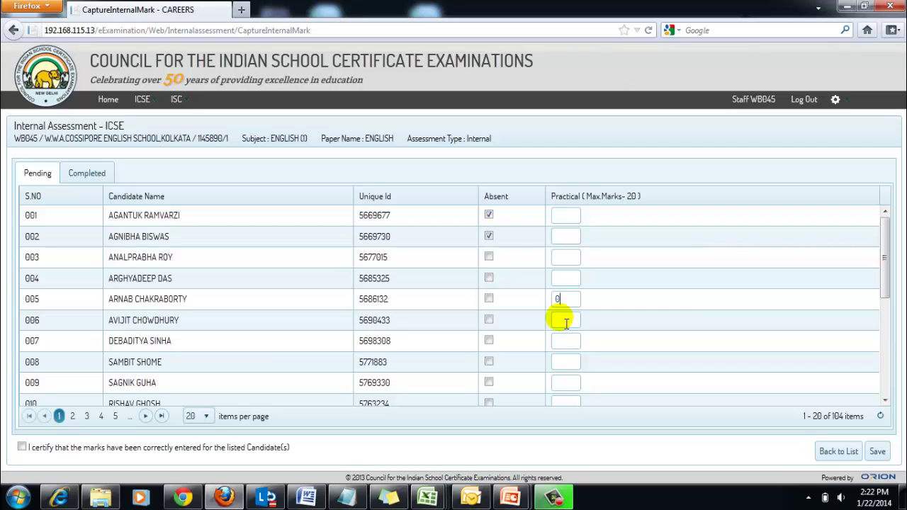
click(566, 323)
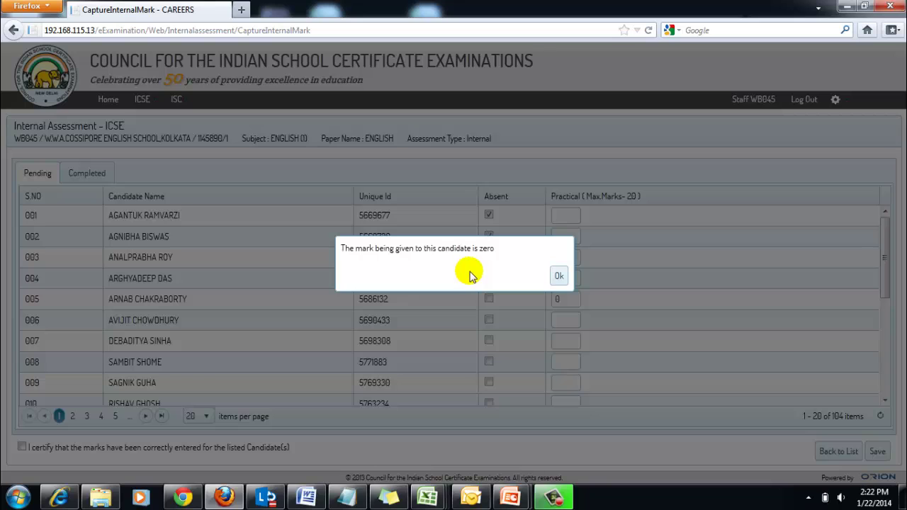
click(559, 278)
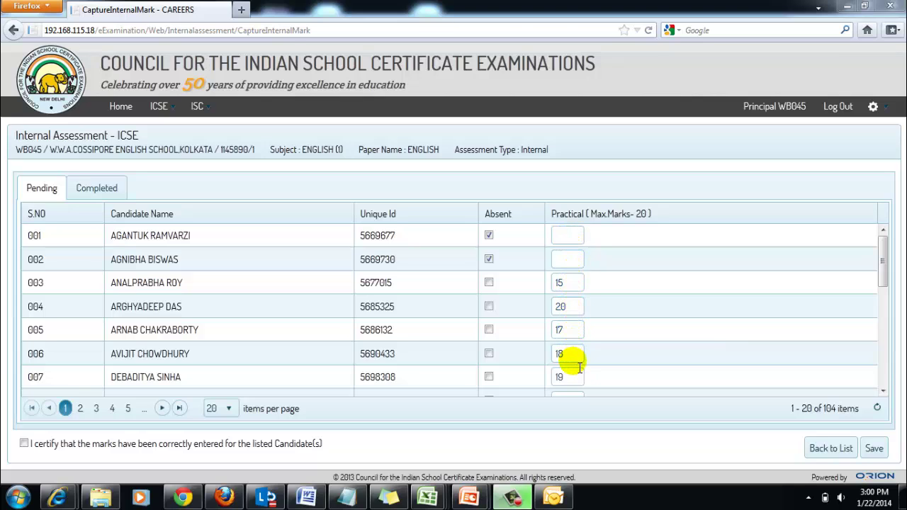
Certify that the marks are correctly entered for the listed candidates and save the ENGLISH paper marks.
click(24, 444)
click(24, 445)
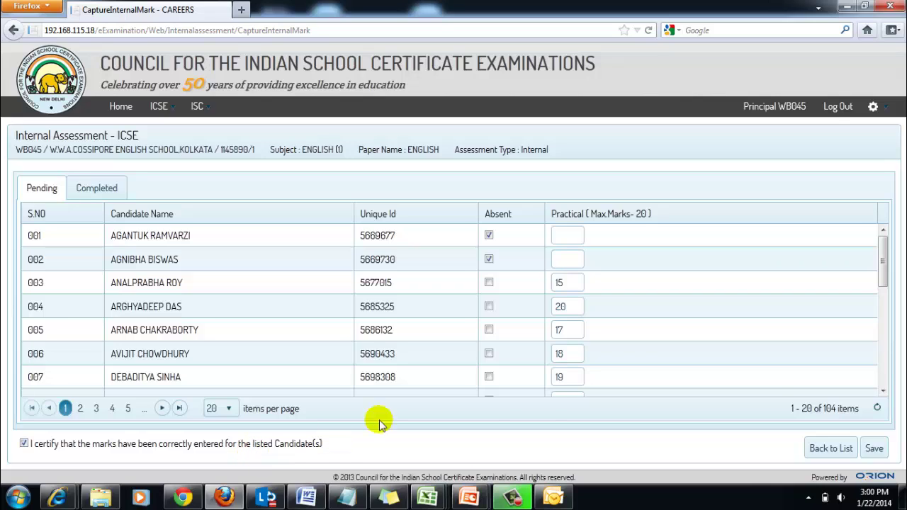
click(876, 449)
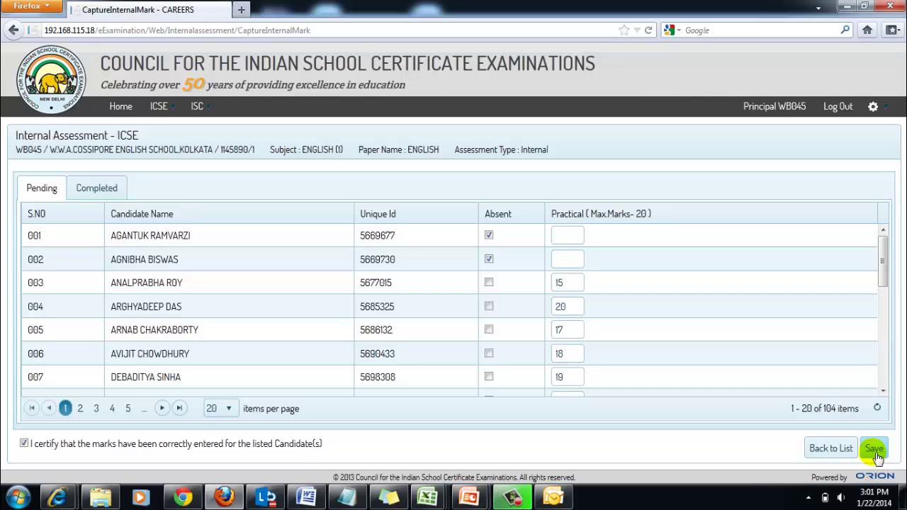
click(876, 450)
click(876, 451)
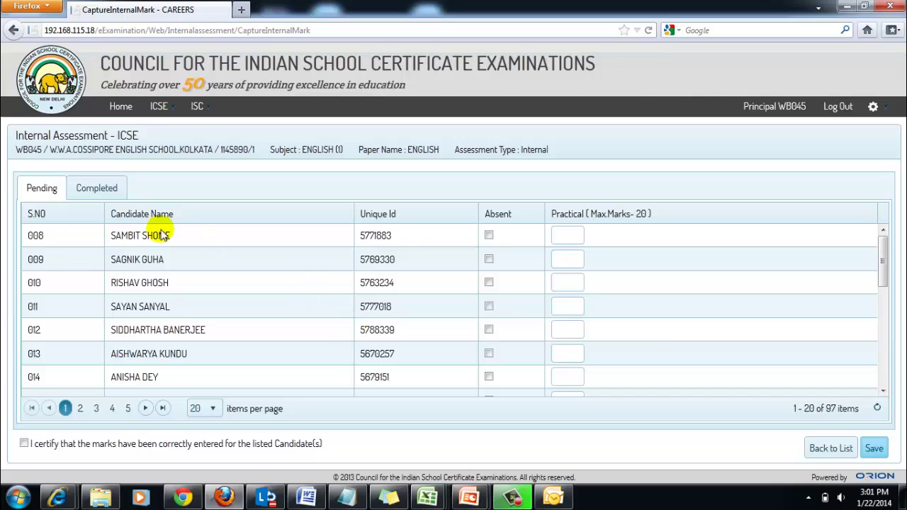
View the completed candidates of the ENGLISH paper and refresh their list.
click(97, 193)
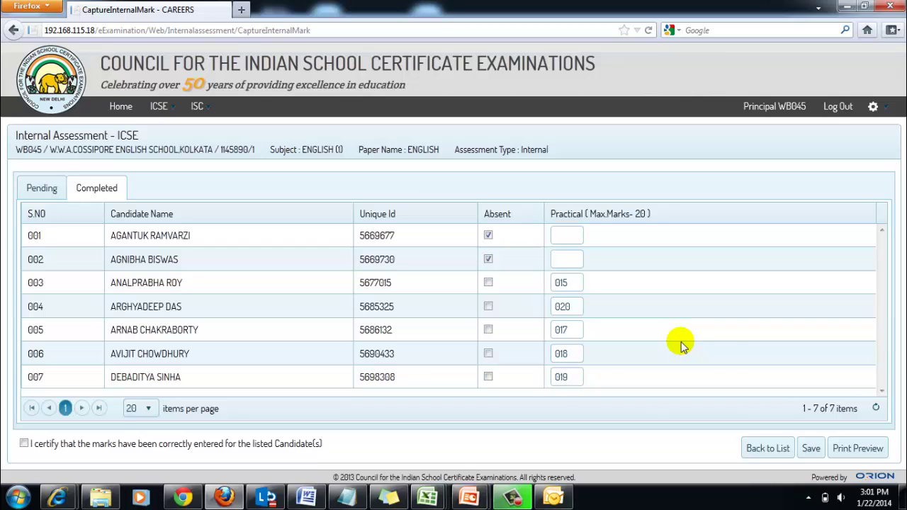
click(876, 407)
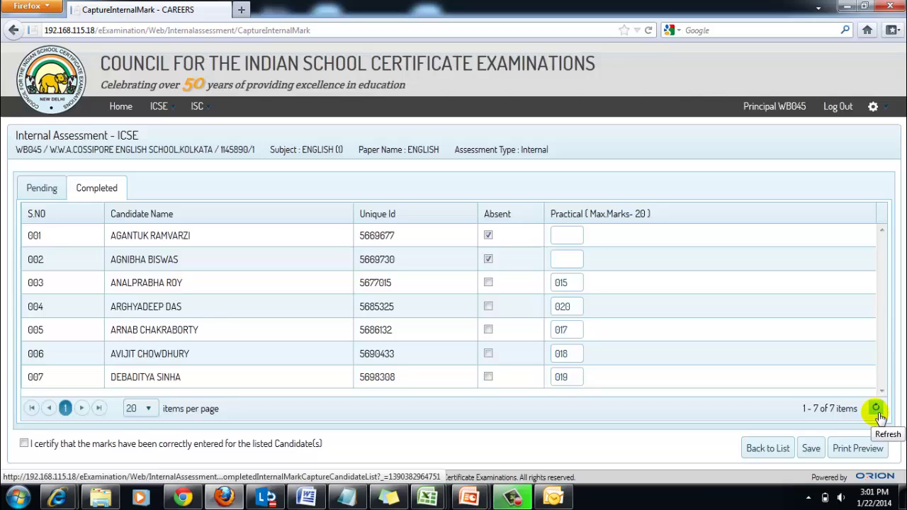
click(878, 414)
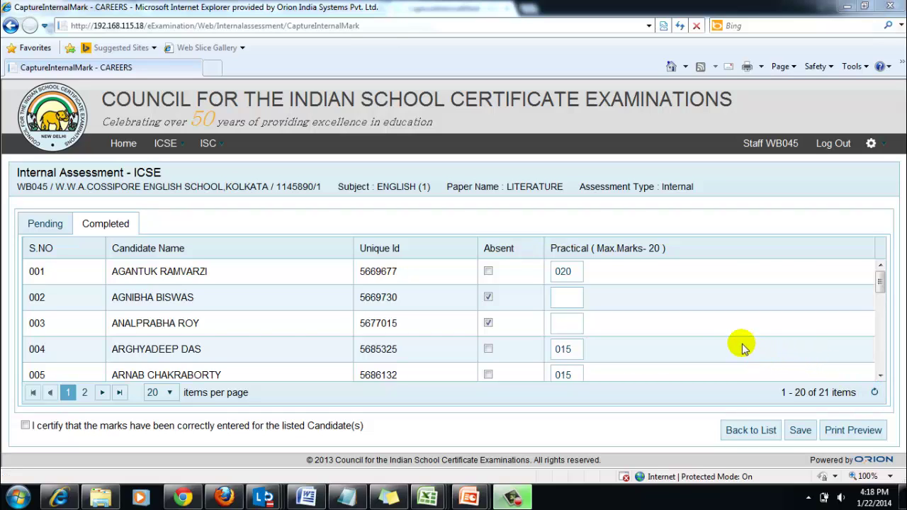
Change candidate 001's practical mark in the LITERATURE paper to 18, certify the marks and save them.
double_click(583, 276)
text(18)
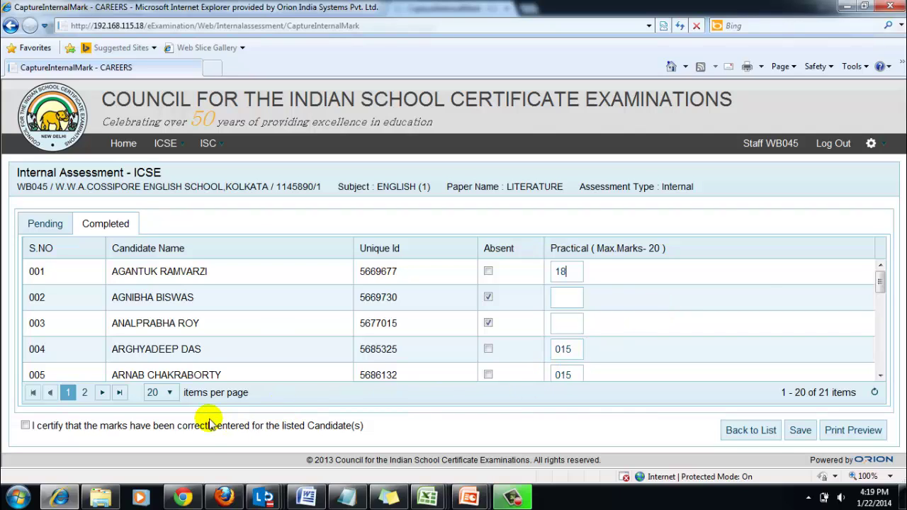
click(26, 425)
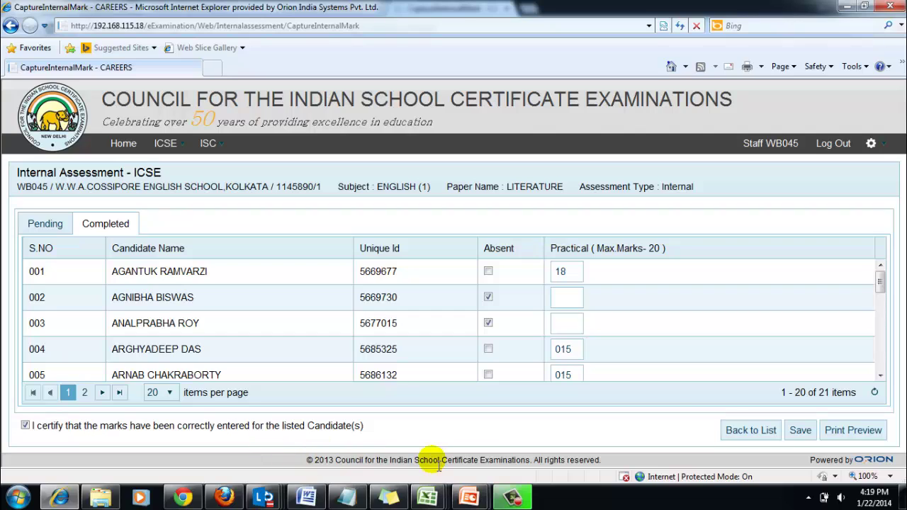
click(800, 430)
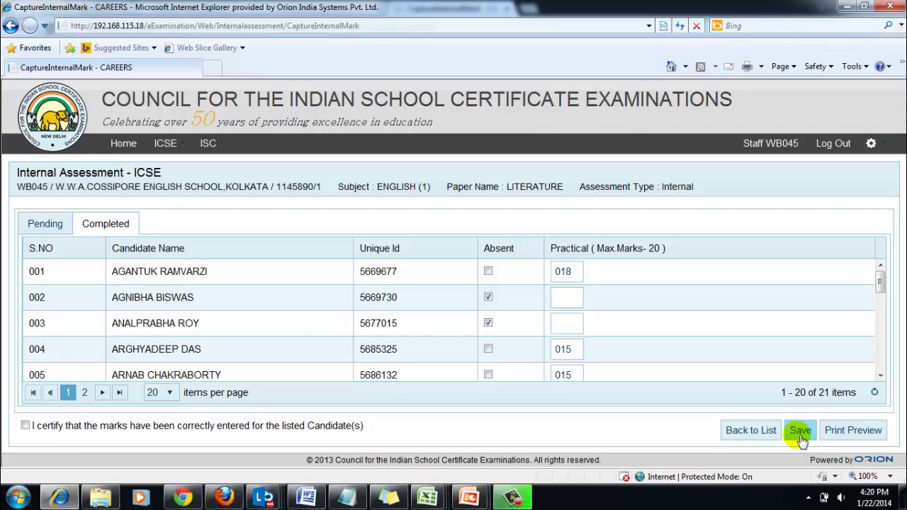
Open the print preview of the LITERATURE internal marks and look through the report.
click(841, 439)
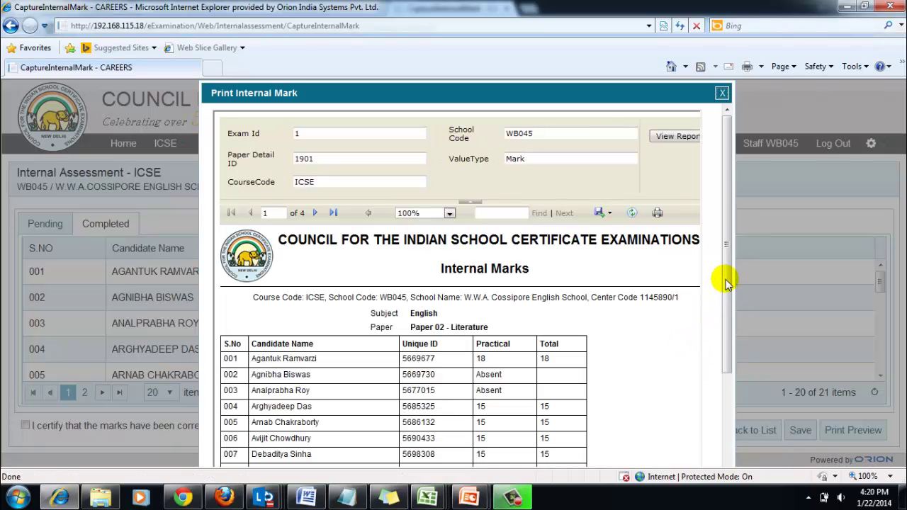
drag(722, 279, 702, 255)
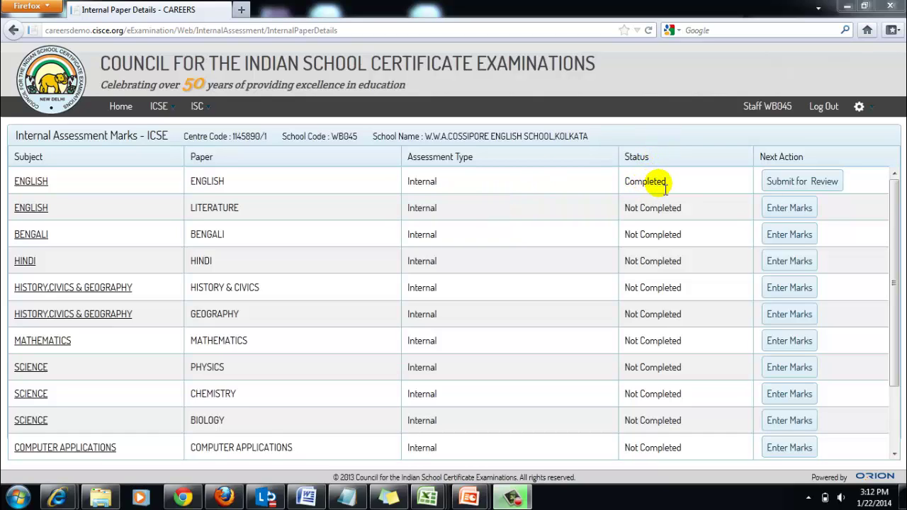
Submit the completed ENGLISH paper of the ENGLISH subject for review.
click(797, 185)
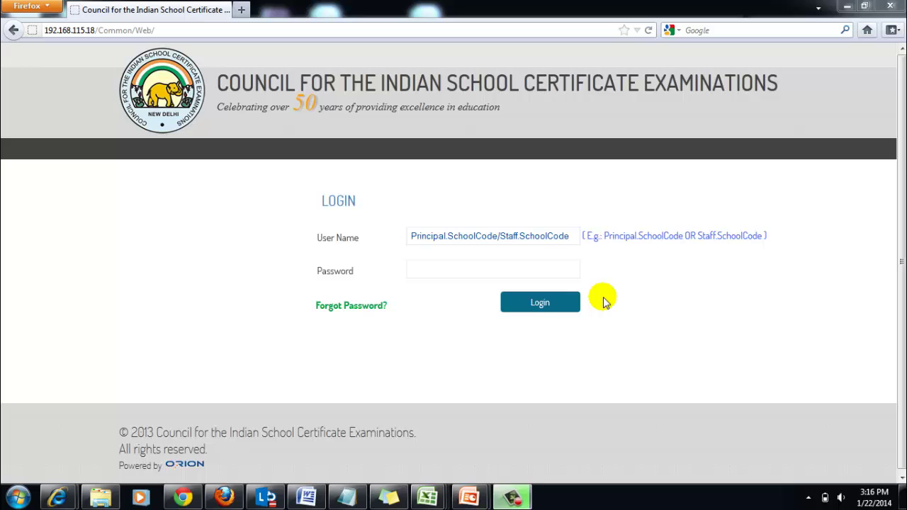
Log in to the CISCE portal with the principal's saved user name and the account password.
click(529, 238)
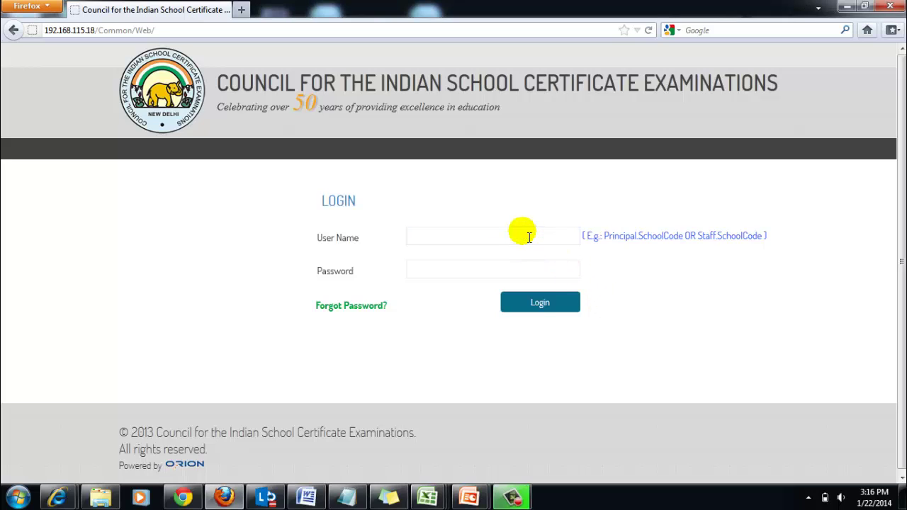
key(Down)
key(Down)
key(Tab)
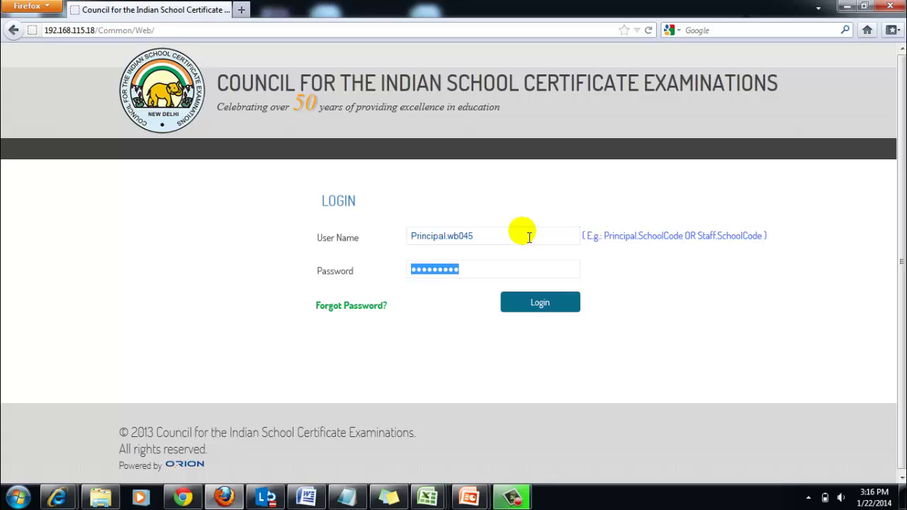
text(••••••••)
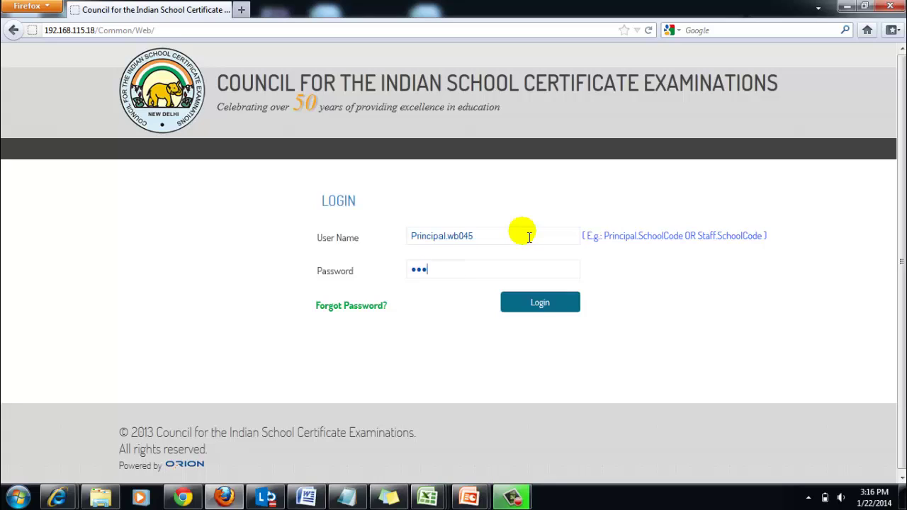
text(•)
click(532, 316)
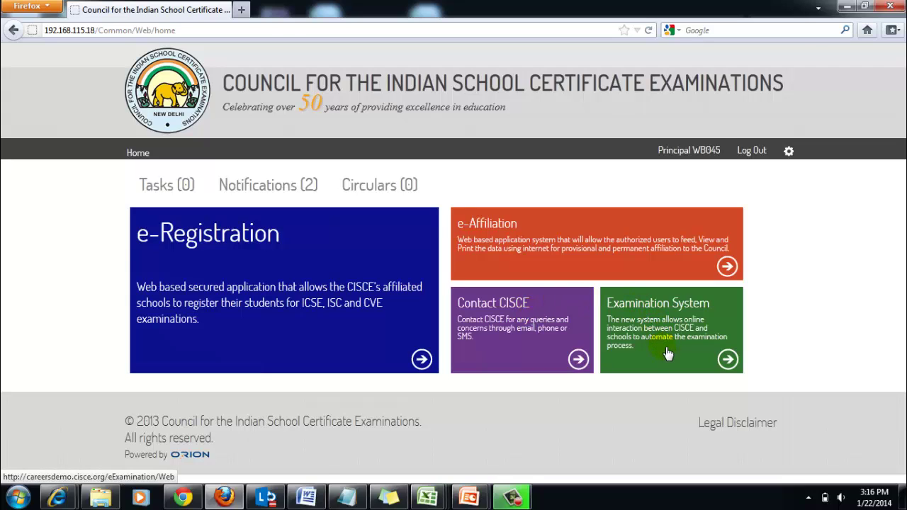
Open the ICSE internal assessment marks in the Examination System and start reviewing the ENGLISH paper of the ENGLISH subject.
click(667, 353)
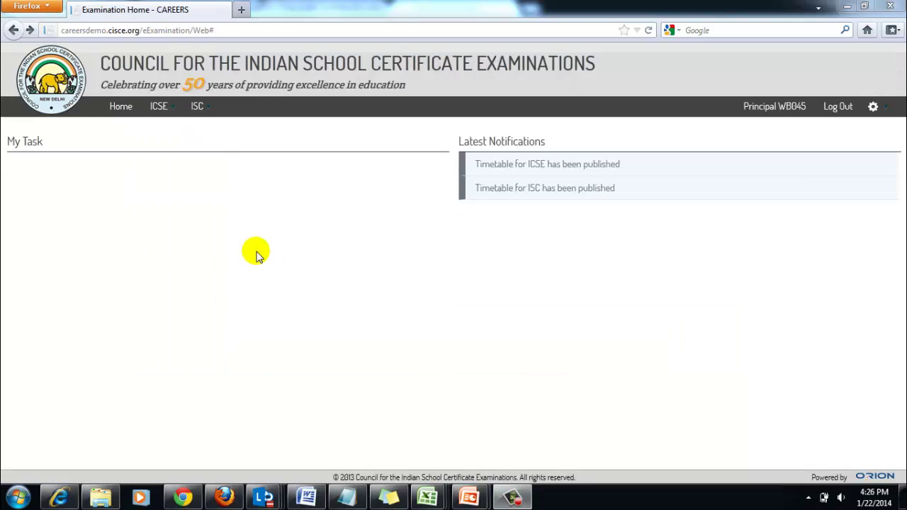
click(170, 112)
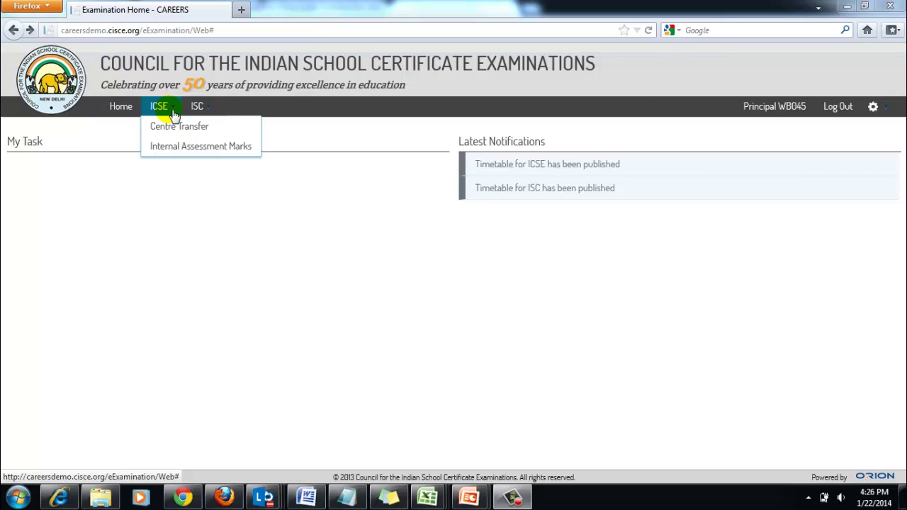
click(250, 147)
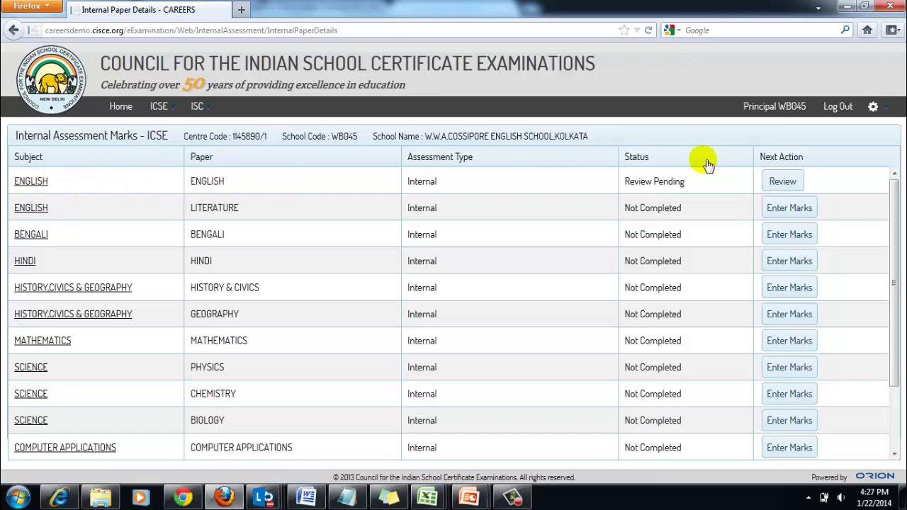
click(783, 183)
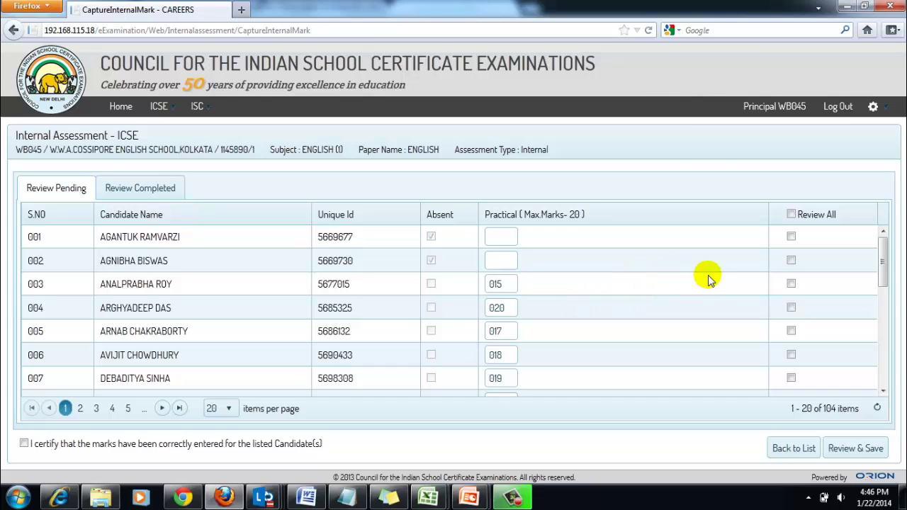
Mark all listed candidates of the ENGLISH paper as reviewed, certify that their marks are correct and save the review.
click(792, 284)
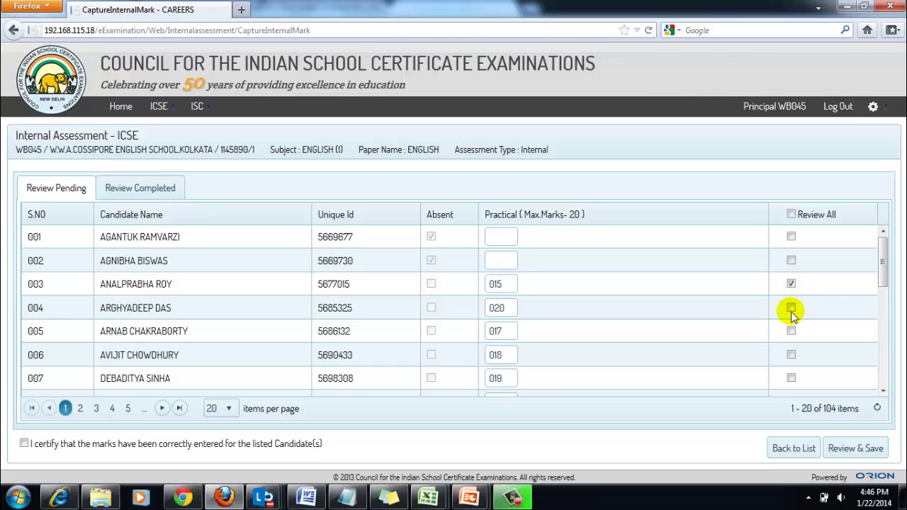
click(791, 309)
click(790, 214)
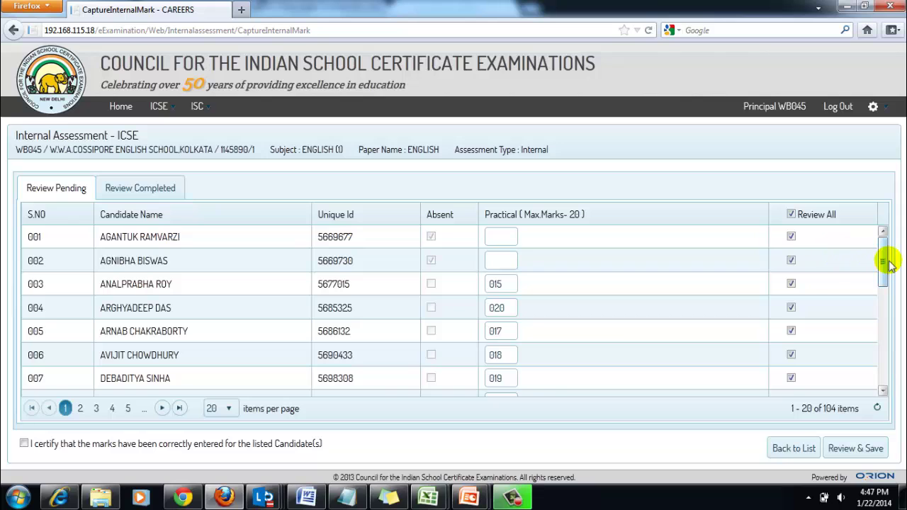
drag(886, 262, 881, 386)
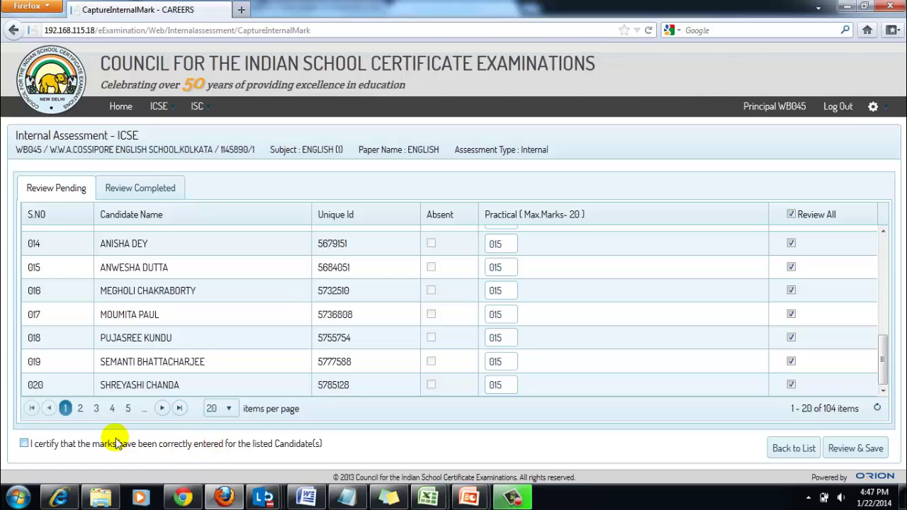
click(23, 444)
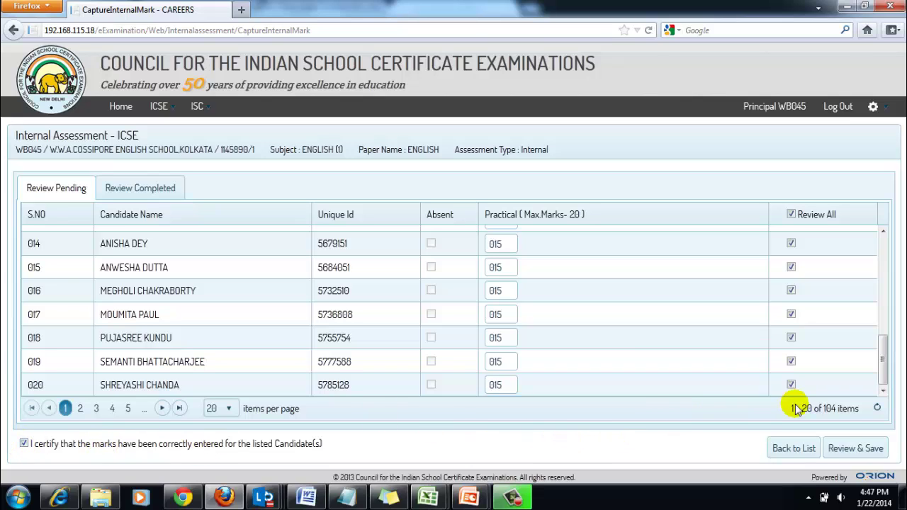
click(850, 457)
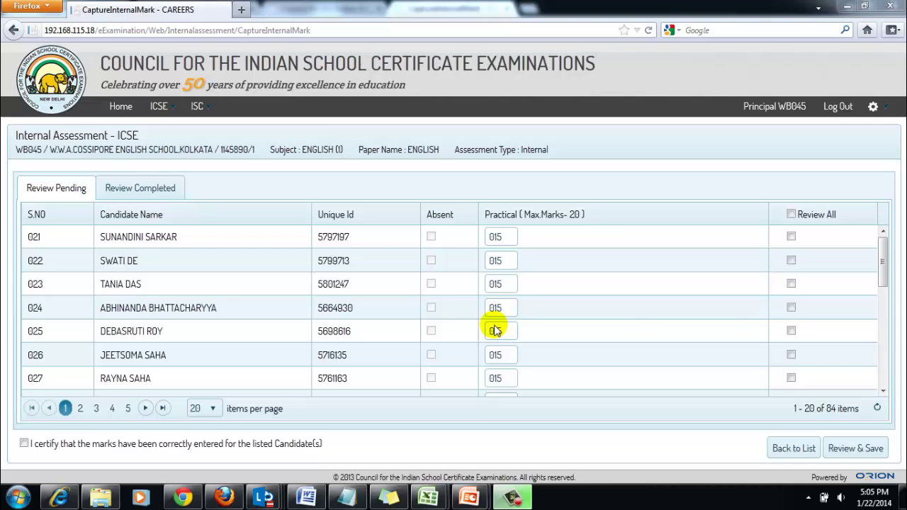
View the candidates of the ENGLISH paper whose review is completed and refresh their list.
click(155, 189)
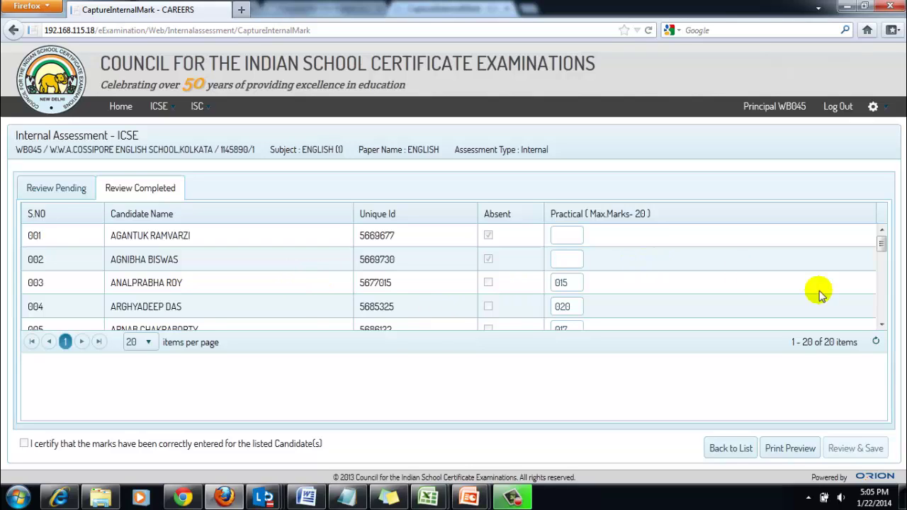
click(876, 343)
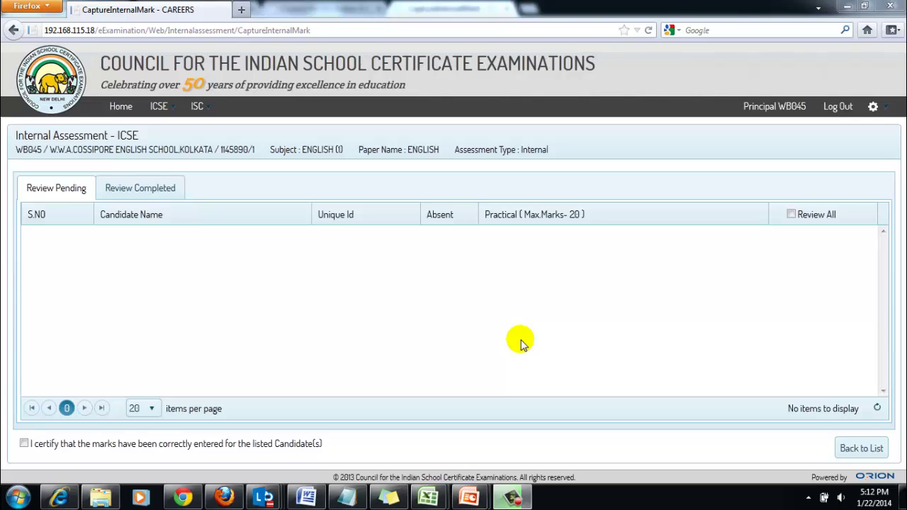
Return to the list of papers and submit the reviewed ENGLISH paper to CISCE, confirming that all marks have been checked.
click(862, 449)
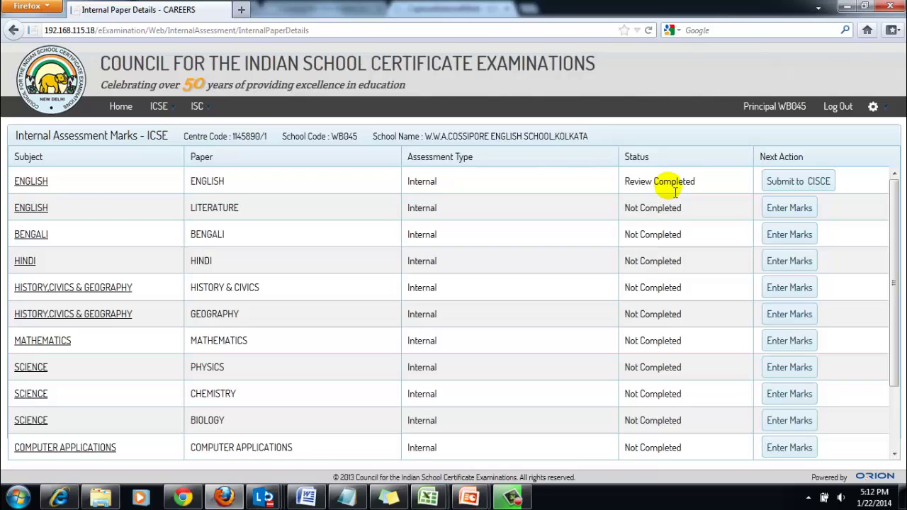
click(786, 191)
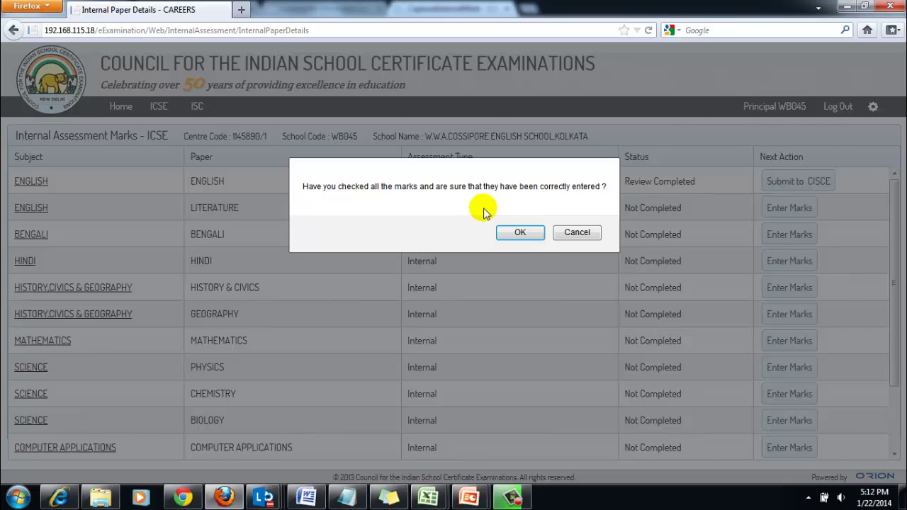
click(519, 235)
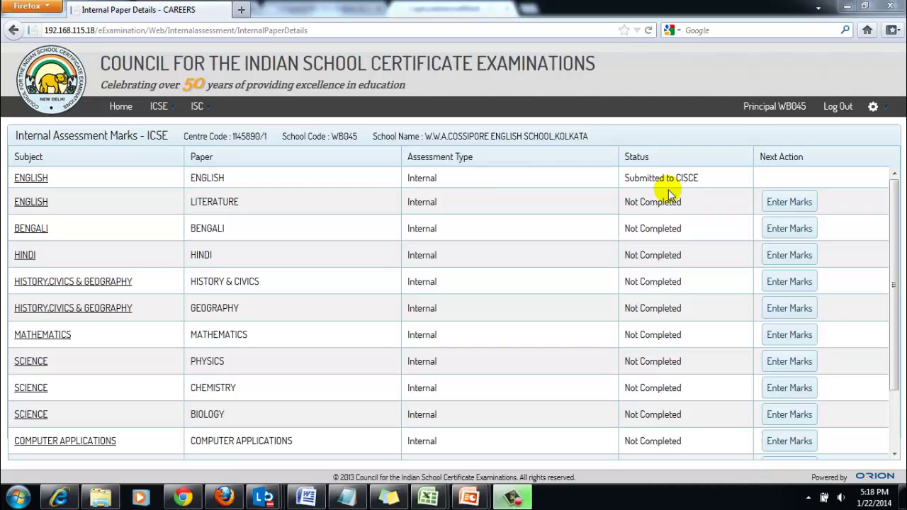